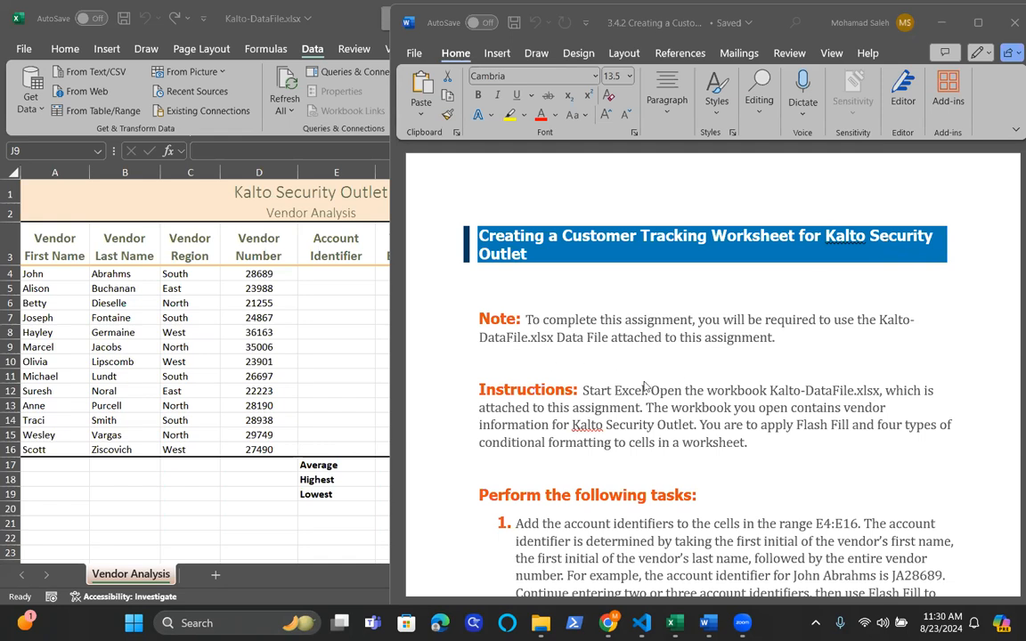
Read through the Kalto Security Outlet assignment document from task 1 to task 8, including the sample Vendor Analysis sheet.
scroll(588, 352, "down", 2)
left_click(868, 489)
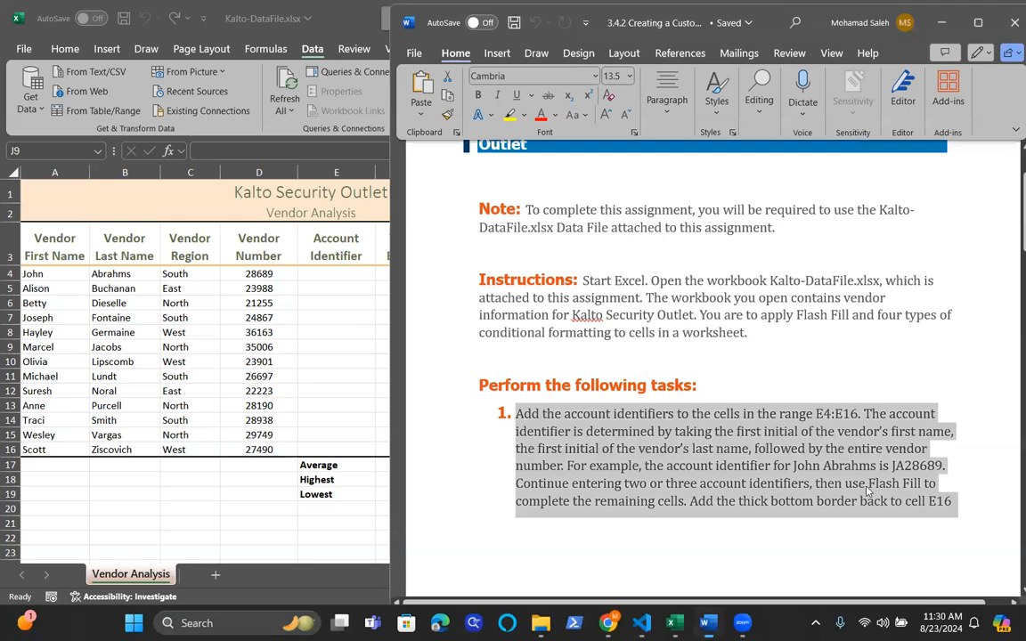
left_click(870, 484)
left_click_drag(869, 485, 922, 484)
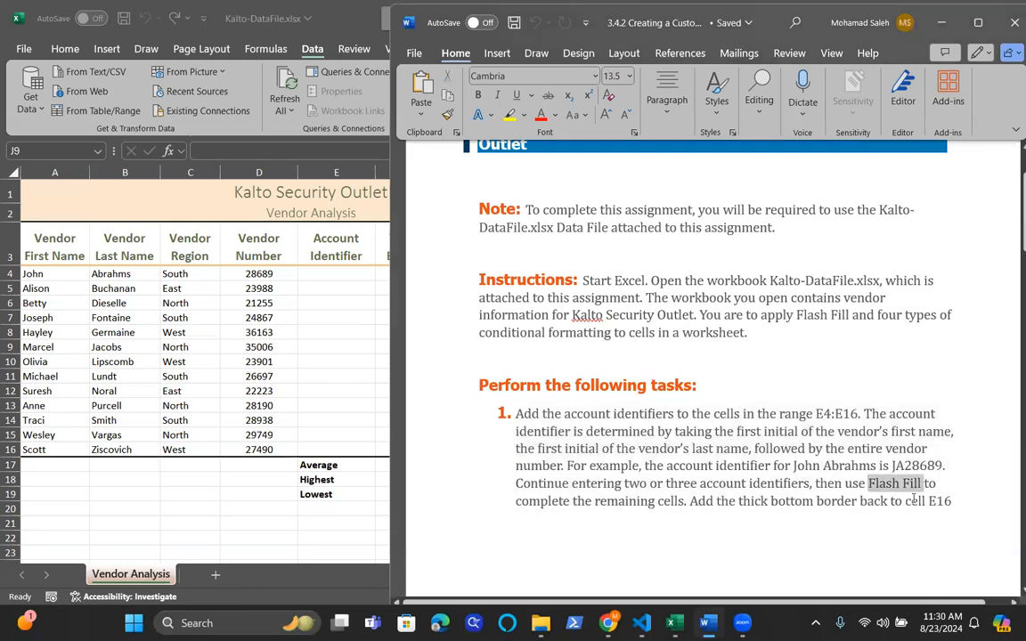
left_click(888, 501)
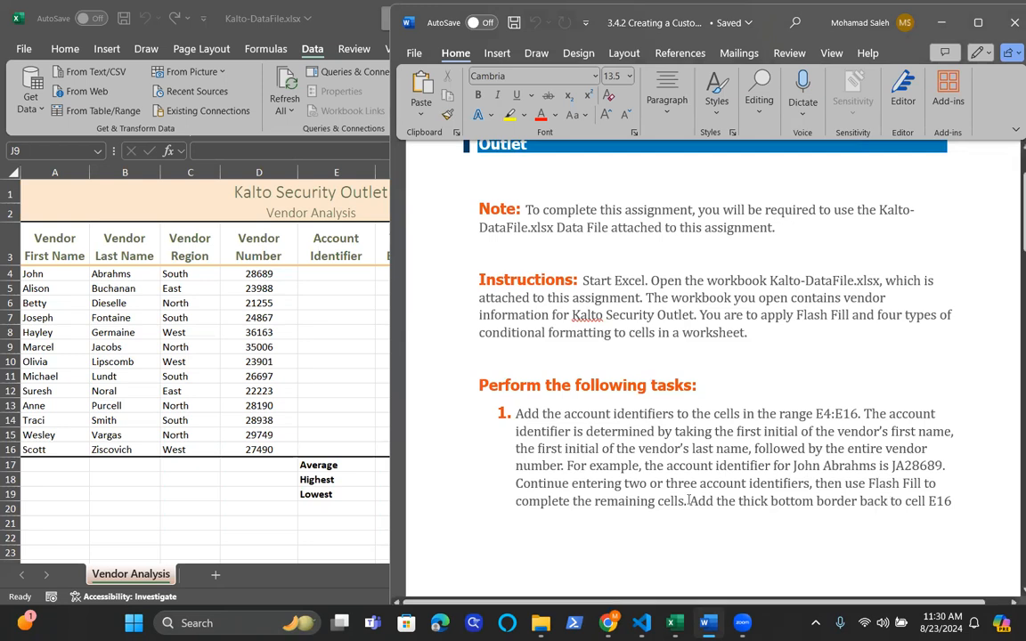
scroll(717, 427, "down", 10)
scroll(713, 432, "down", 2)
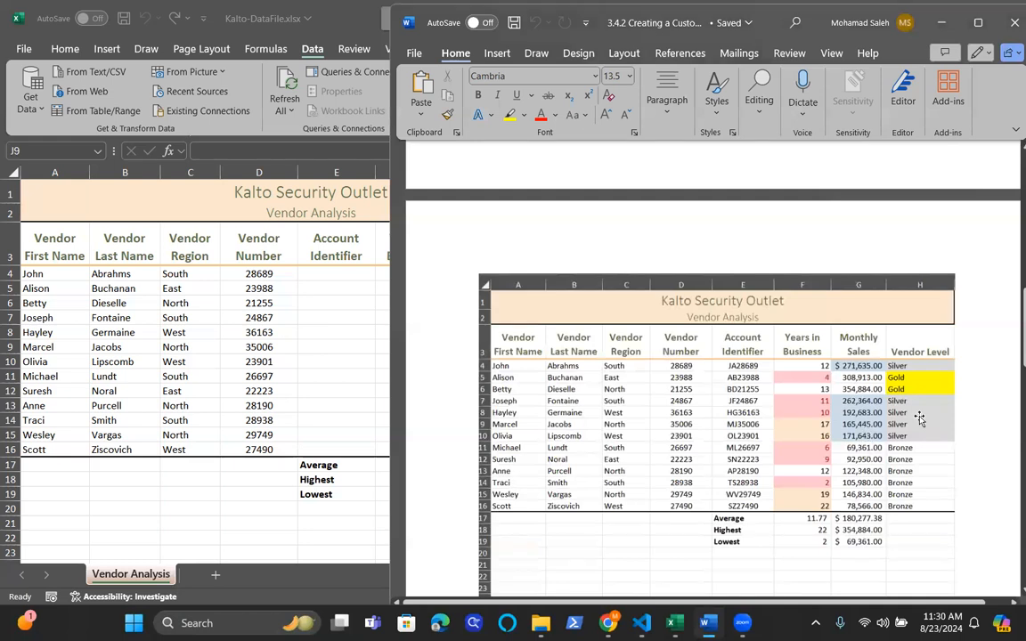
scroll(723, 405, "down", 5)
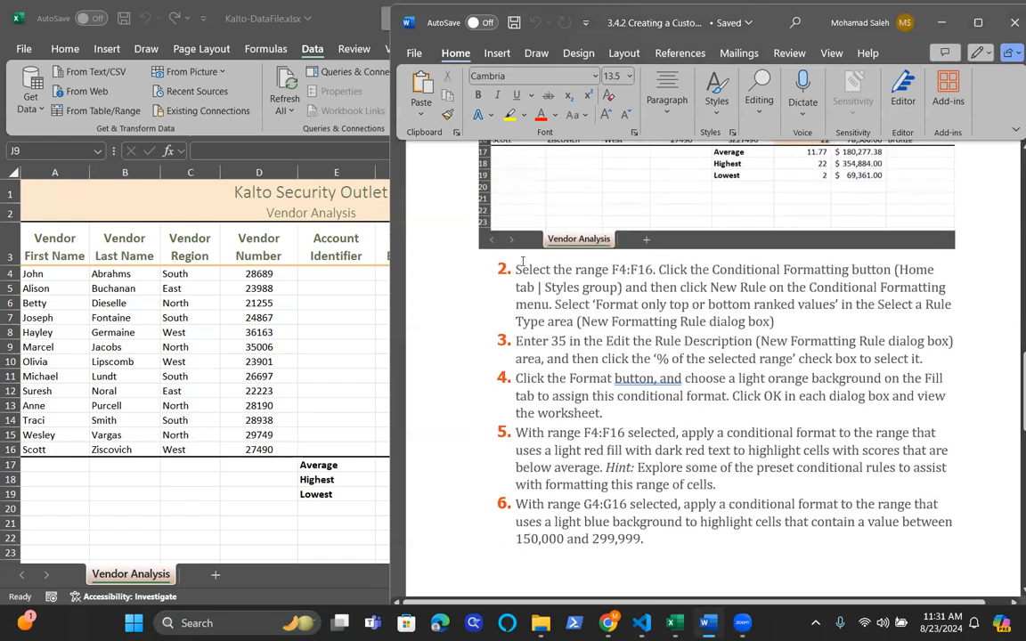
scroll(524, 337, "down", 2)
scroll(524, 337, "down", 3)
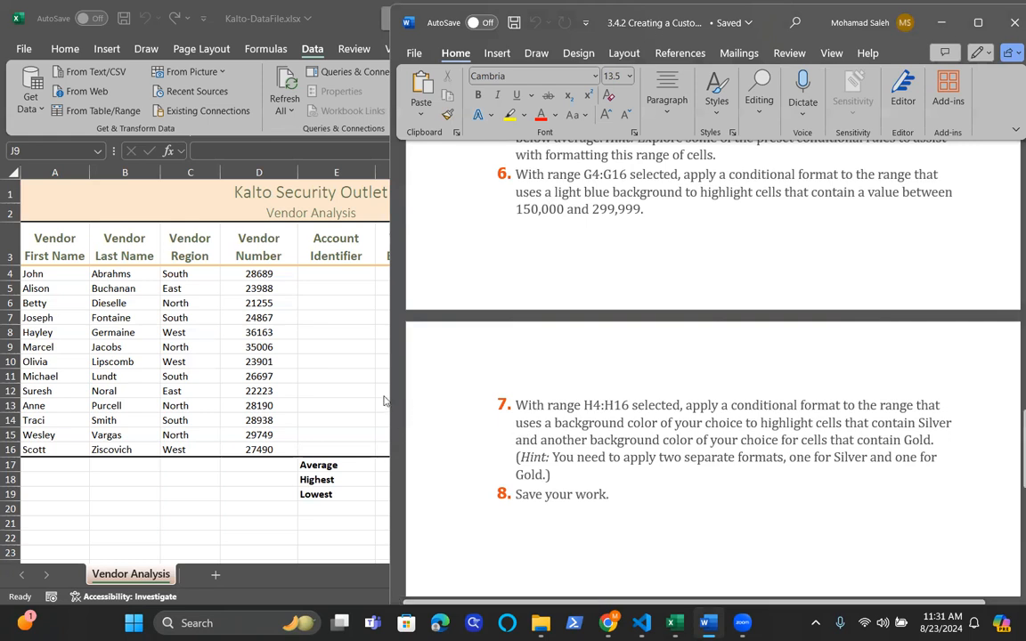
Review the conditional formatting tasks again and reread task 1 about Flash Fill and the E16 bottom border.
scroll(684, 462, "up", 5)
scroll(662, 442, "up", 1)
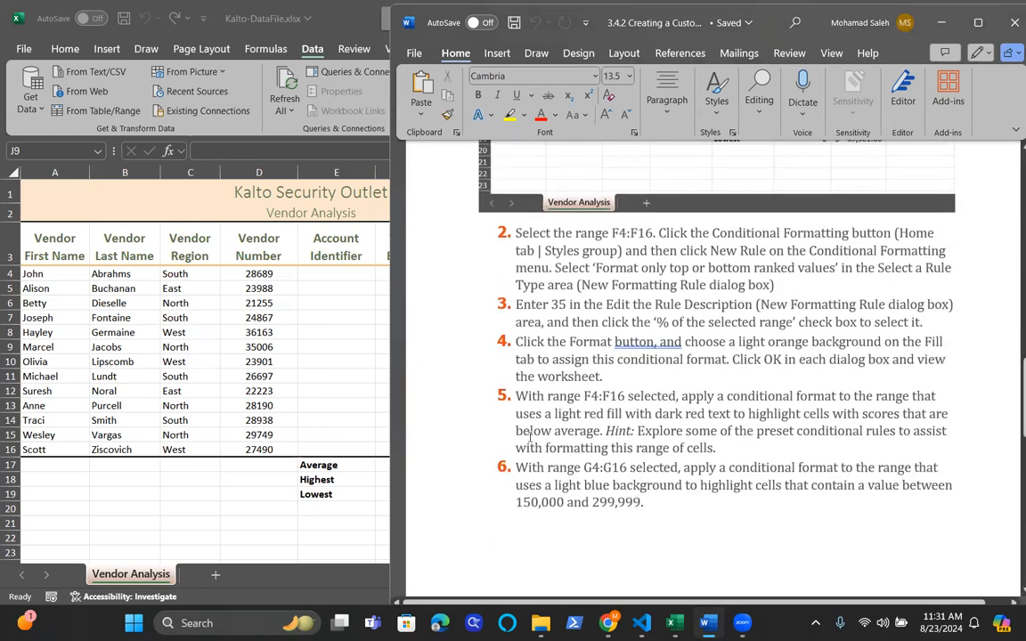
scroll(535, 419, "down", 6)
scroll(569, 454, "up", 4)
scroll(588, 459, "up", 12)
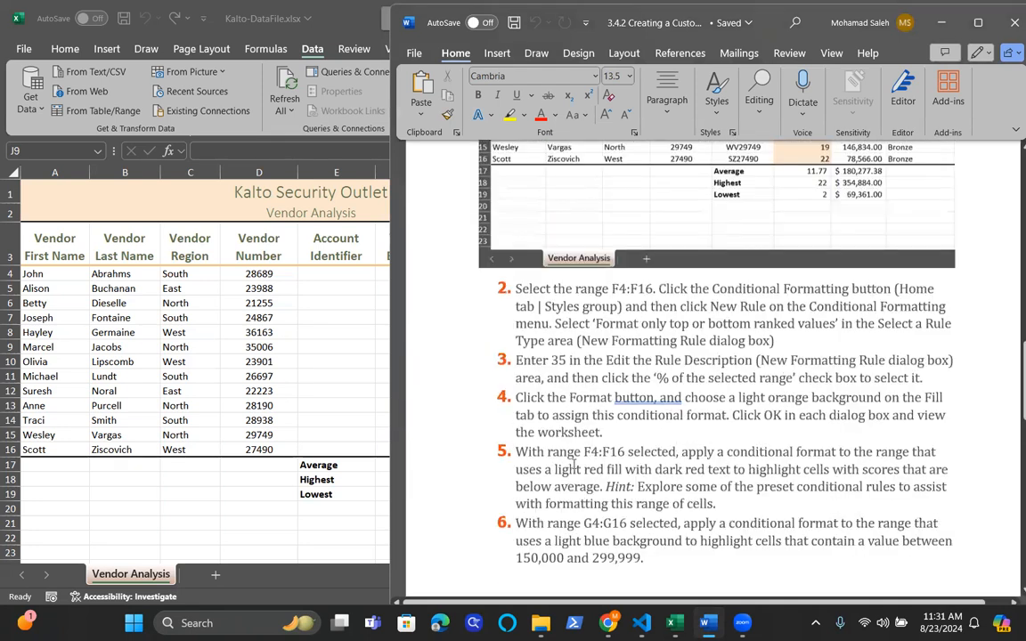
scroll(609, 464, "up", 10)
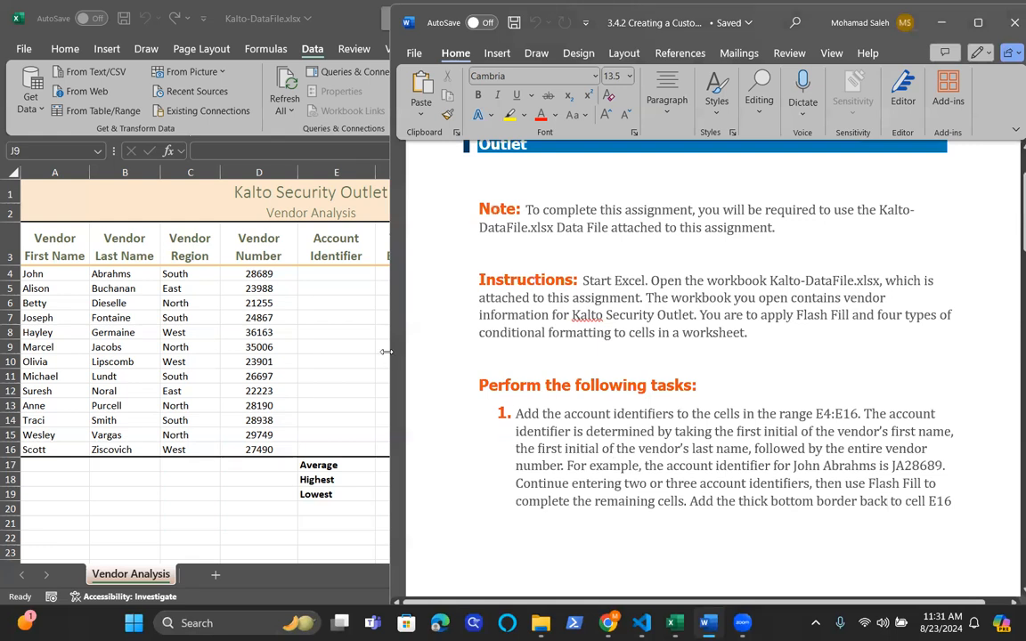
double_click(884, 483)
left_click(902, 501)
In the Excel workbook, enter the first vendor's account identifier in E4, combining first-name initial, last-name initial and vendor number.
left_click(352, 262)
left_click_drag(332, 272, 345, 446)
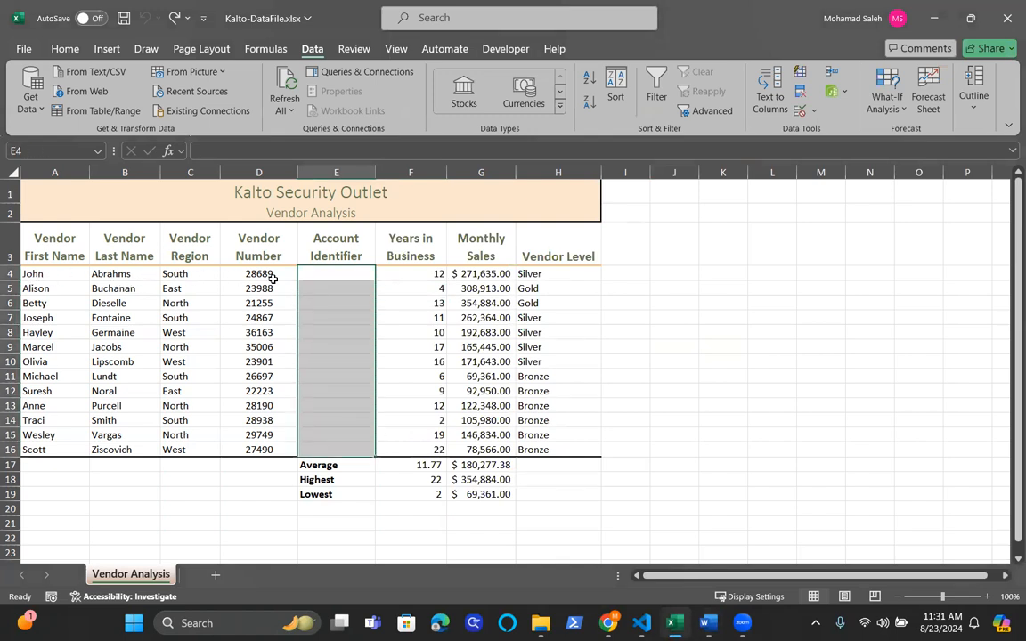
left_click(331, 274)
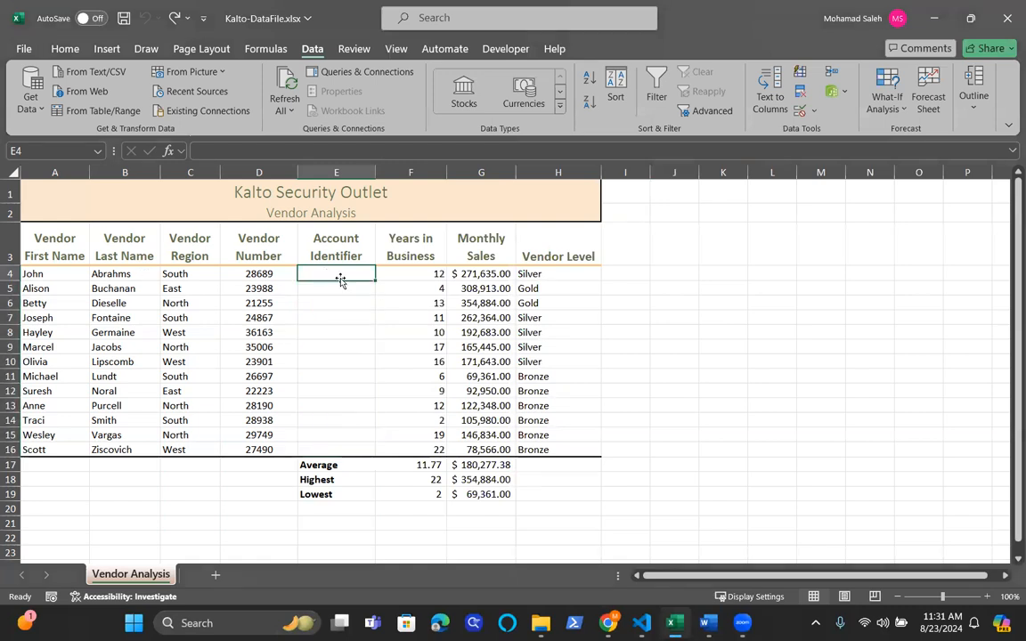
left_click(220, 152)
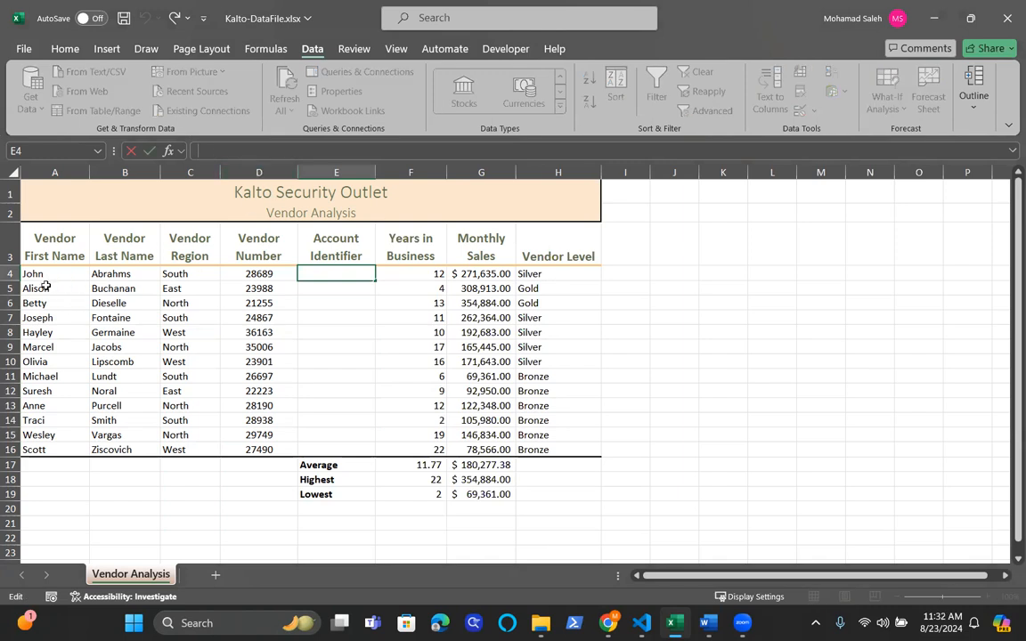
type("JA")
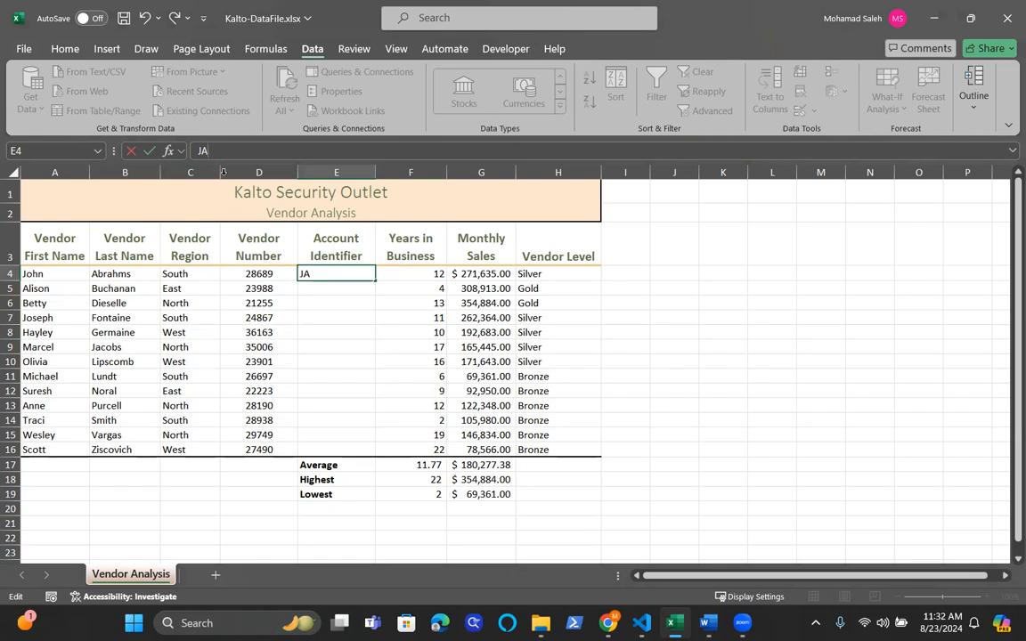
type("28689")
left_click(708, 534)
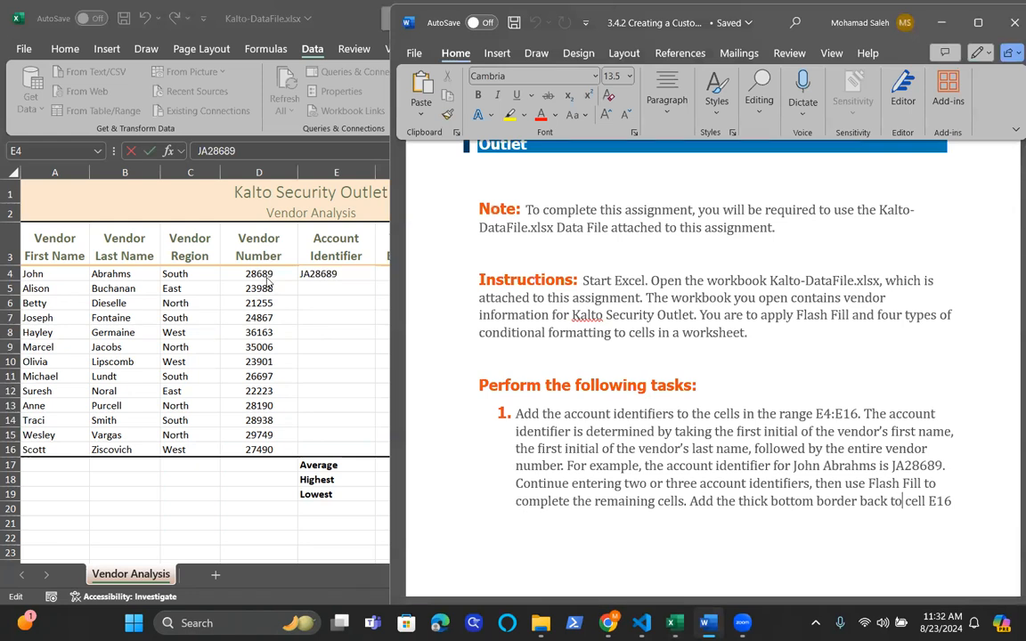
left_click(326, 288)
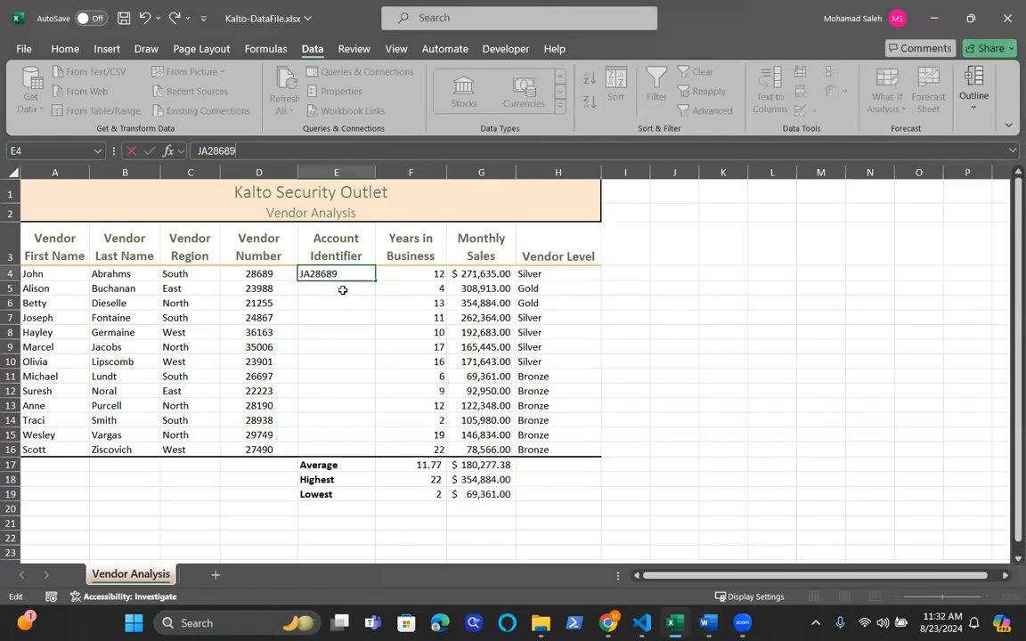
left_click(343, 290)
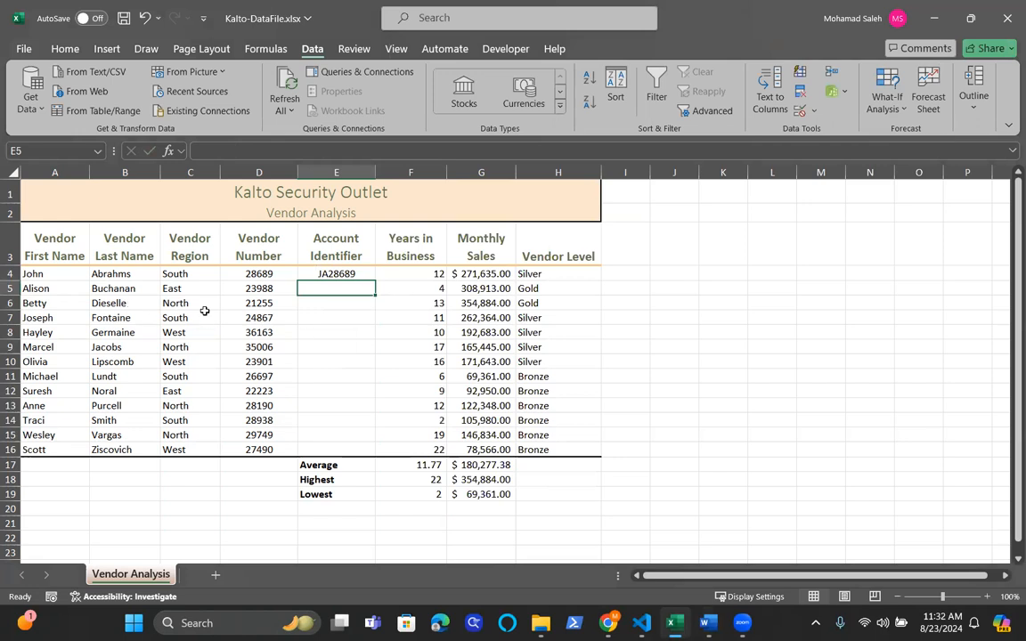
Enter the second vendor's account identifier in E5, using both name initials followed by the vendor number.
left_click(205, 153)
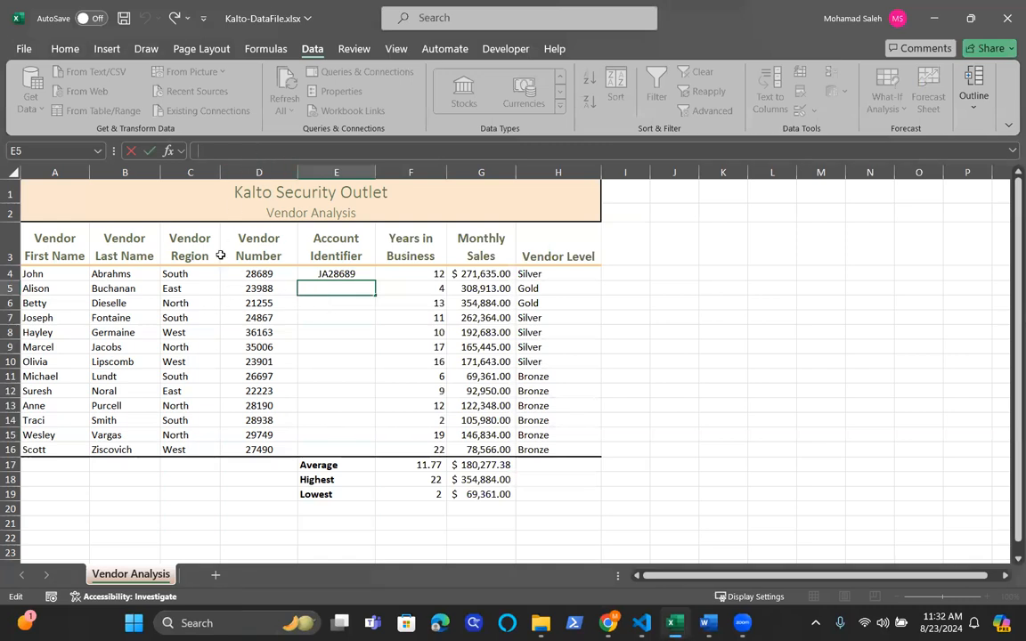
type("AB")
type("23988")
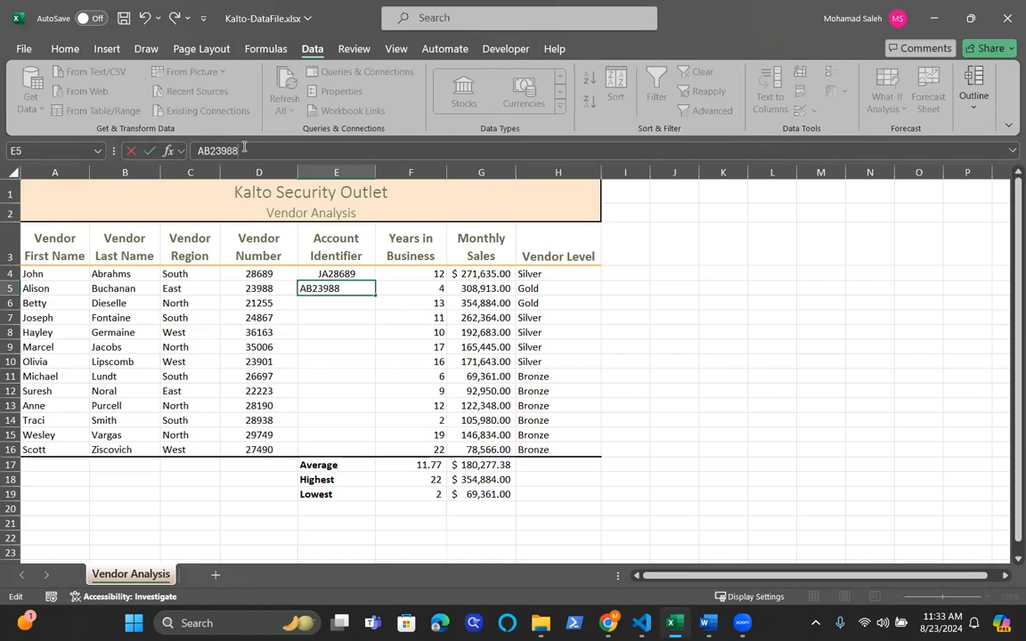
key("Return")
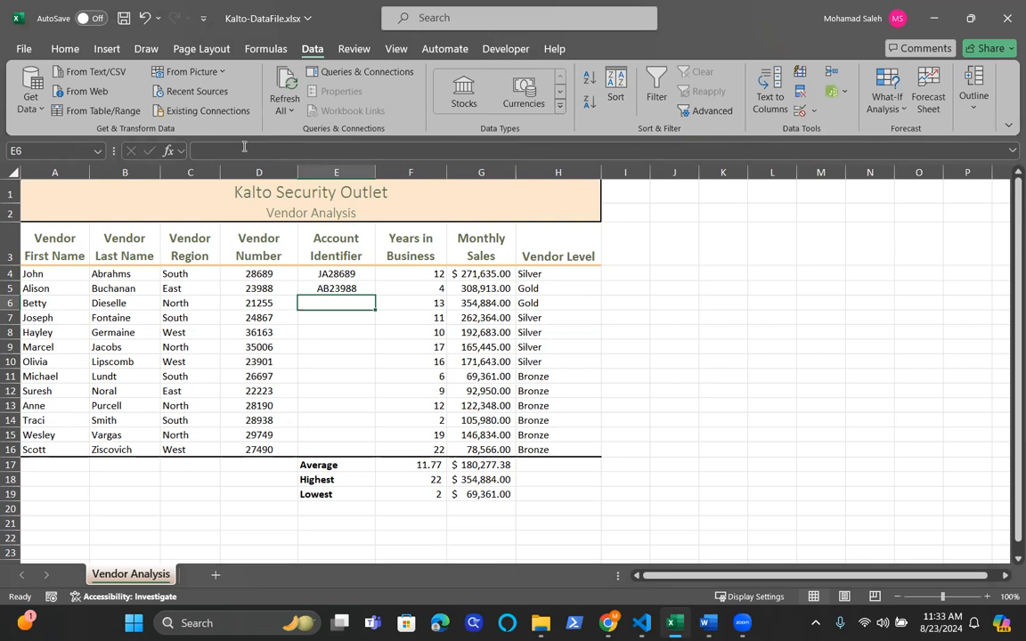
Examine the pattern of the two account identifiers in E4:E5 and the blank range E6:E16.
left_click(334, 276)
left_click(329, 290)
left_click_drag(331, 303, 345, 454)
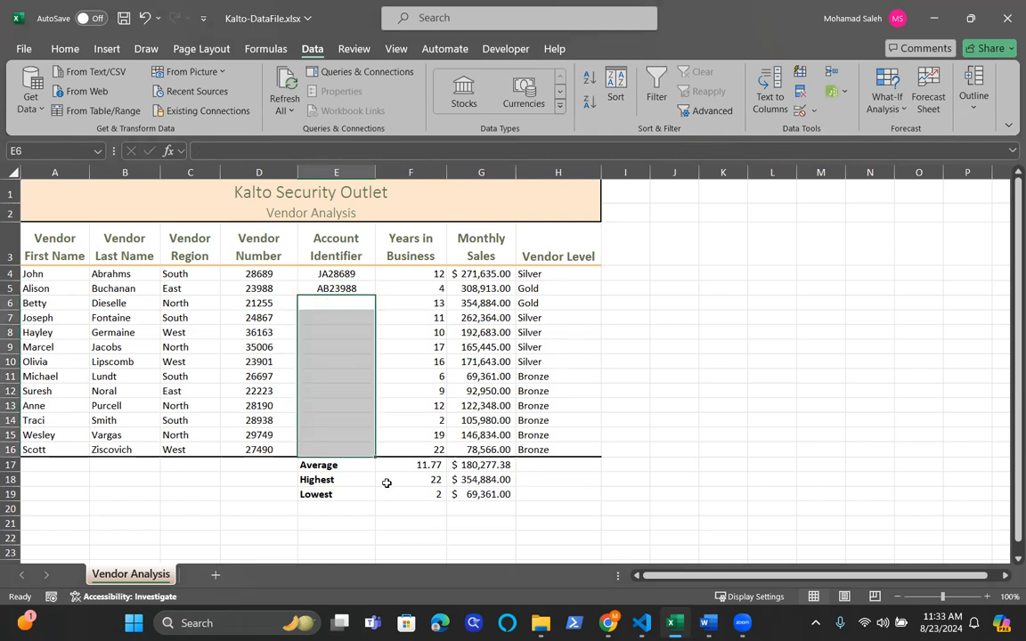
left_click(331, 276)
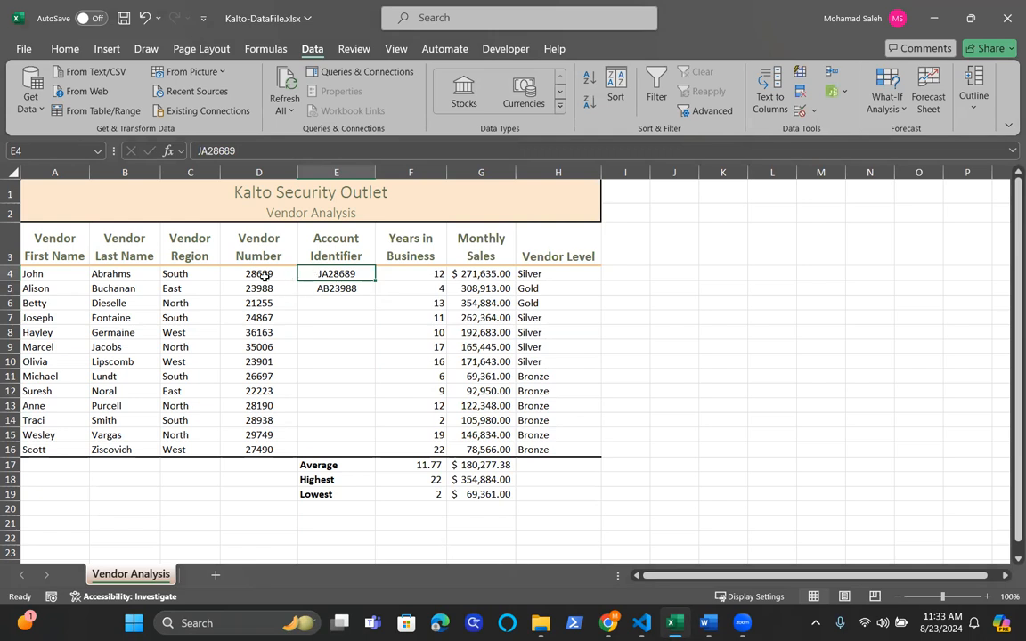
left_click(331, 289)
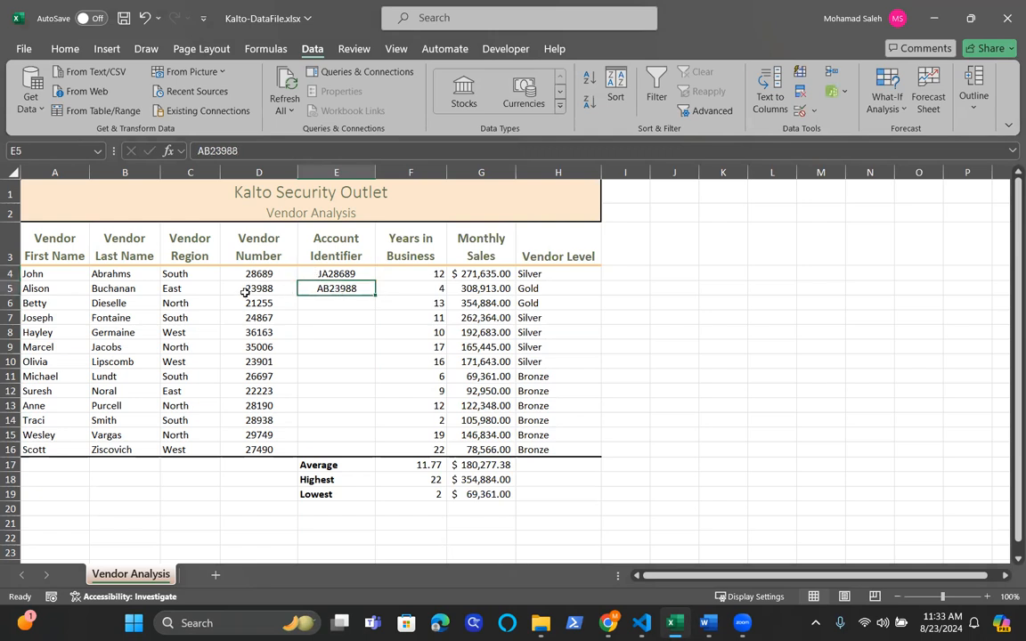
left_click(336, 275)
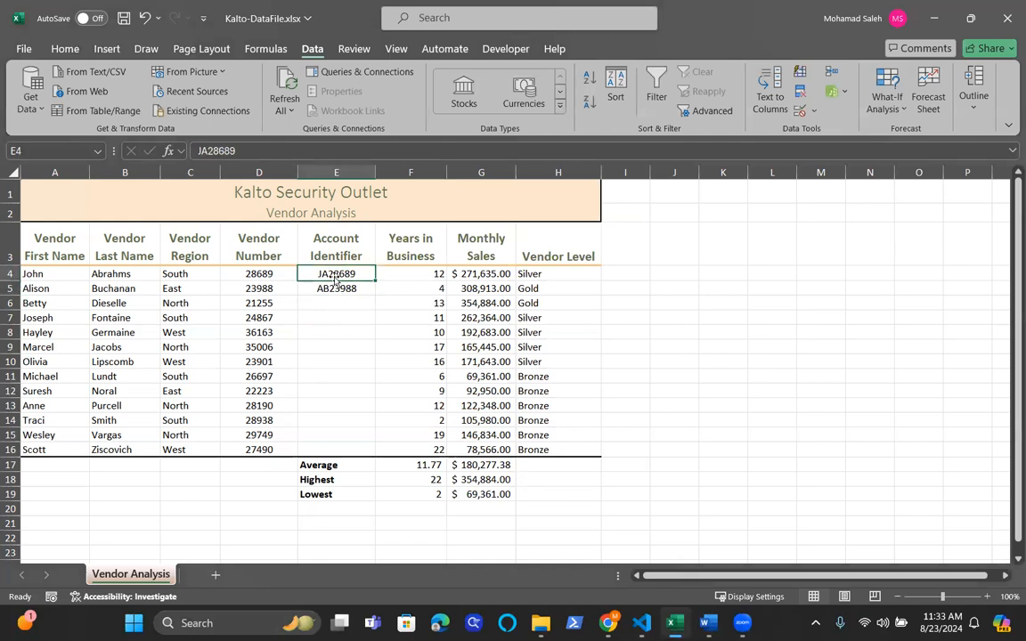
left_click_drag(339, 303, 361, 451)
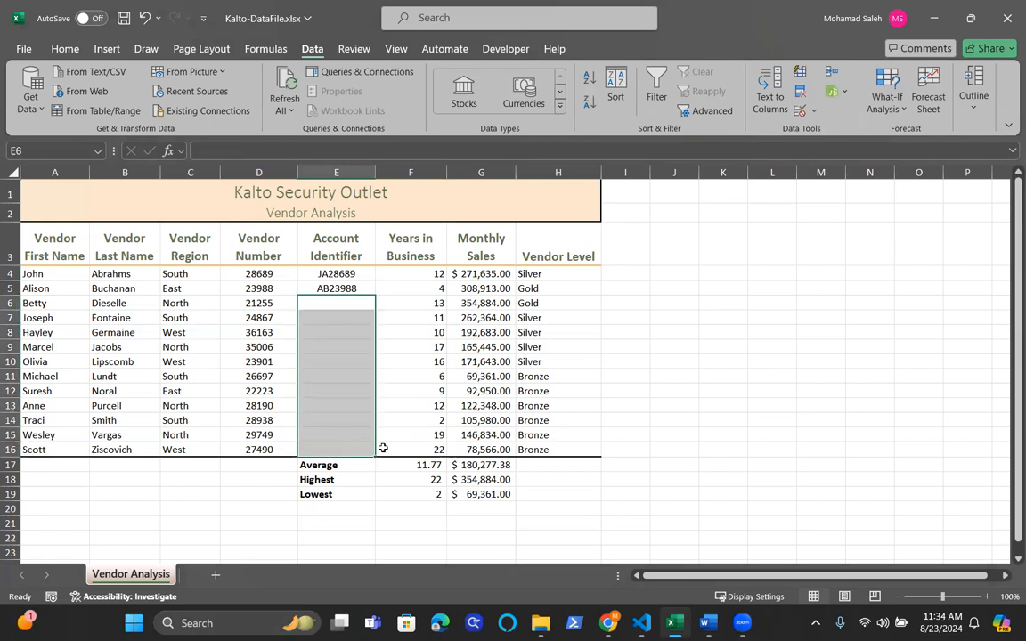
left_click(341, 361)
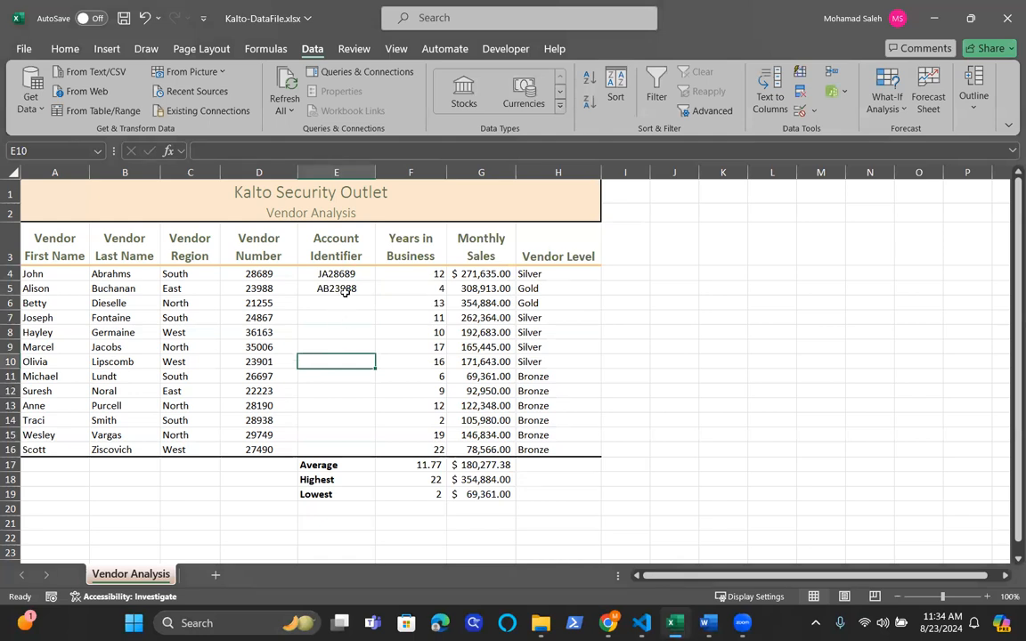
left_click_drag(333, 273, 351, 443)
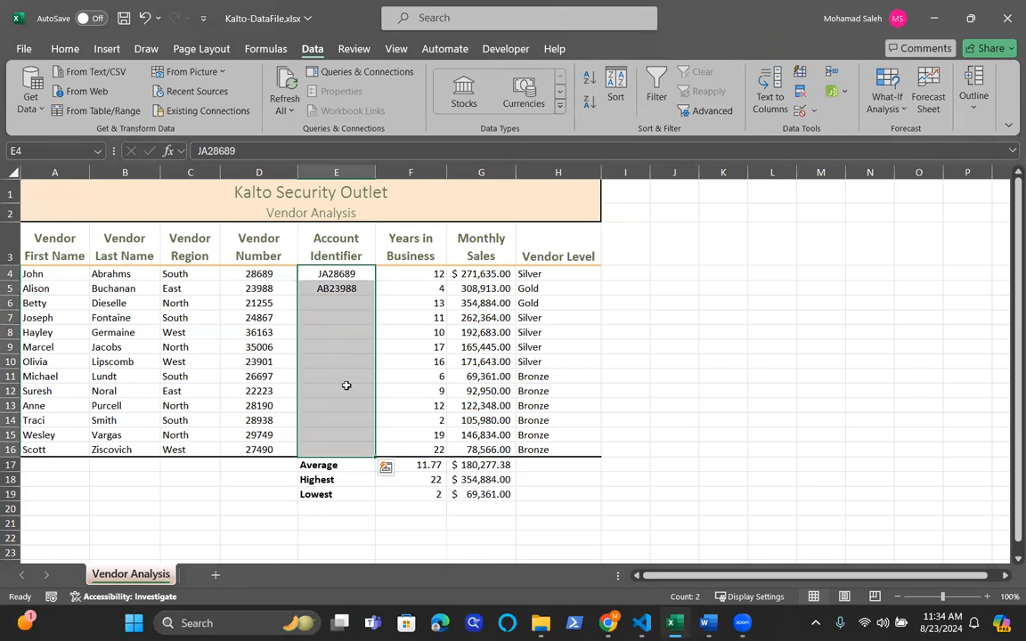
left_click(341, 310)
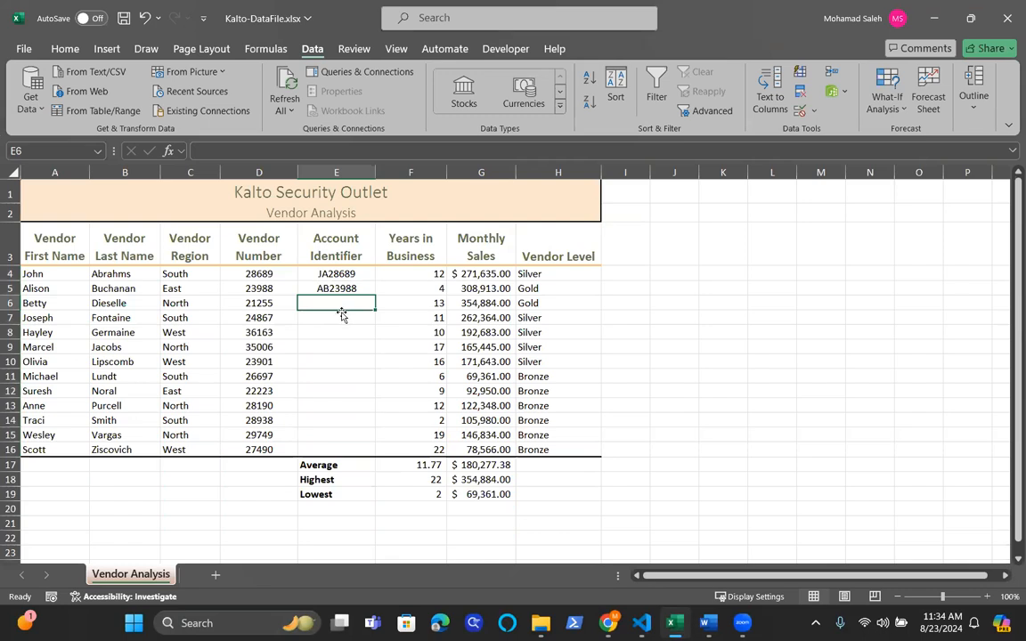
left_click_drag(333, 303, 339, 450)
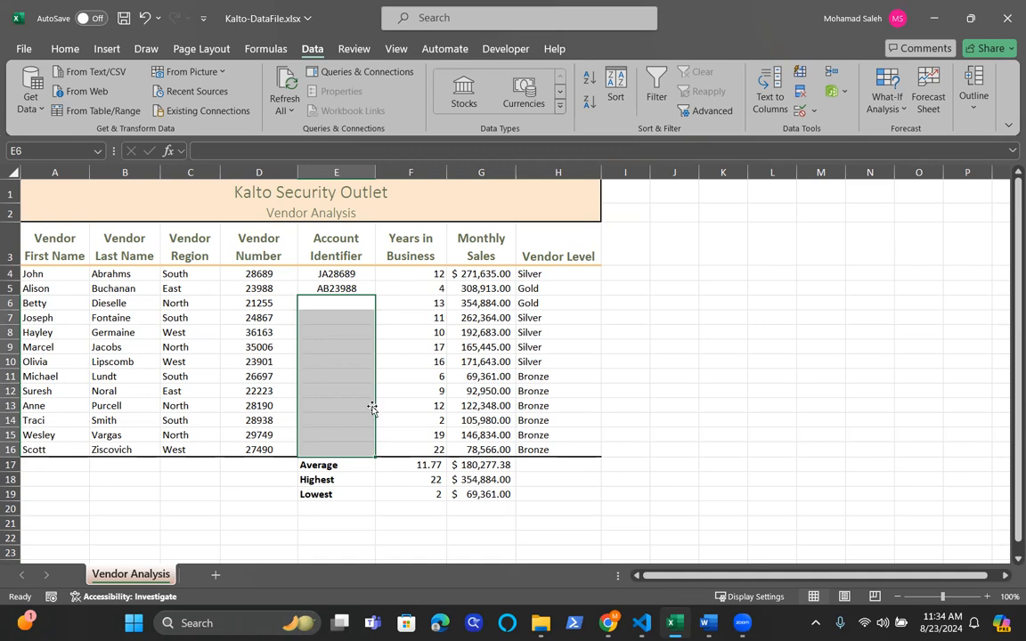
Complete the account identifiers across the range E4:E16 with Flash Fill.
left_click(336, 273)
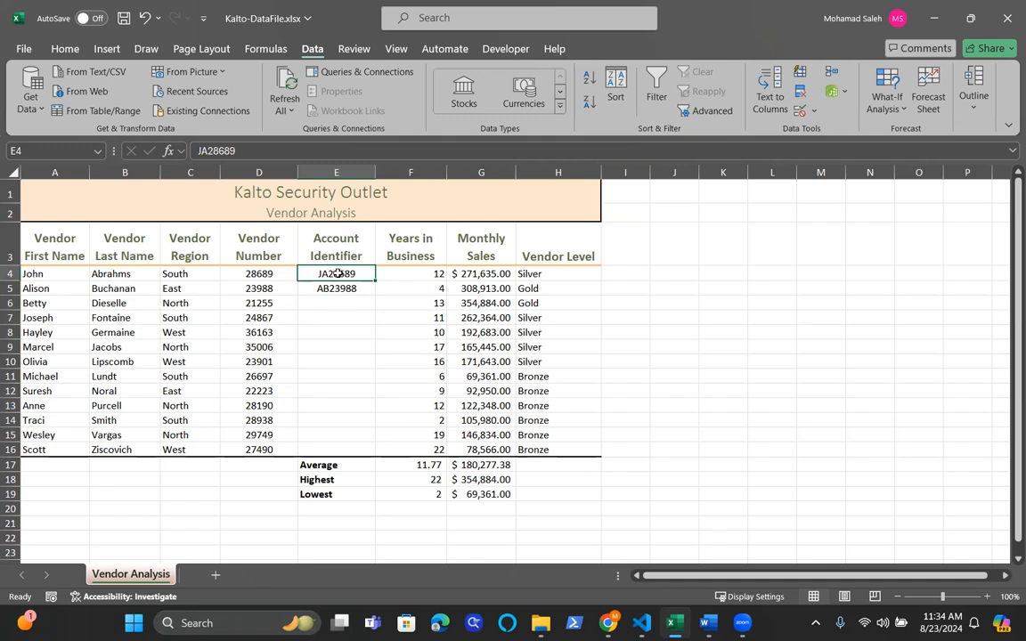
left_click_drag(337, 274, 348, 448)
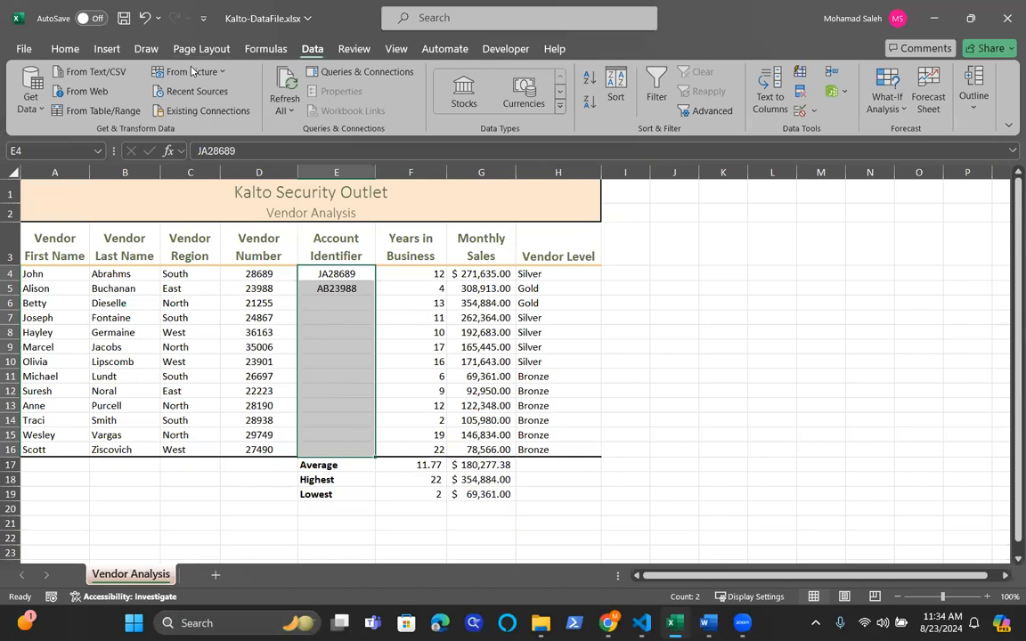
left_click(799, 75)
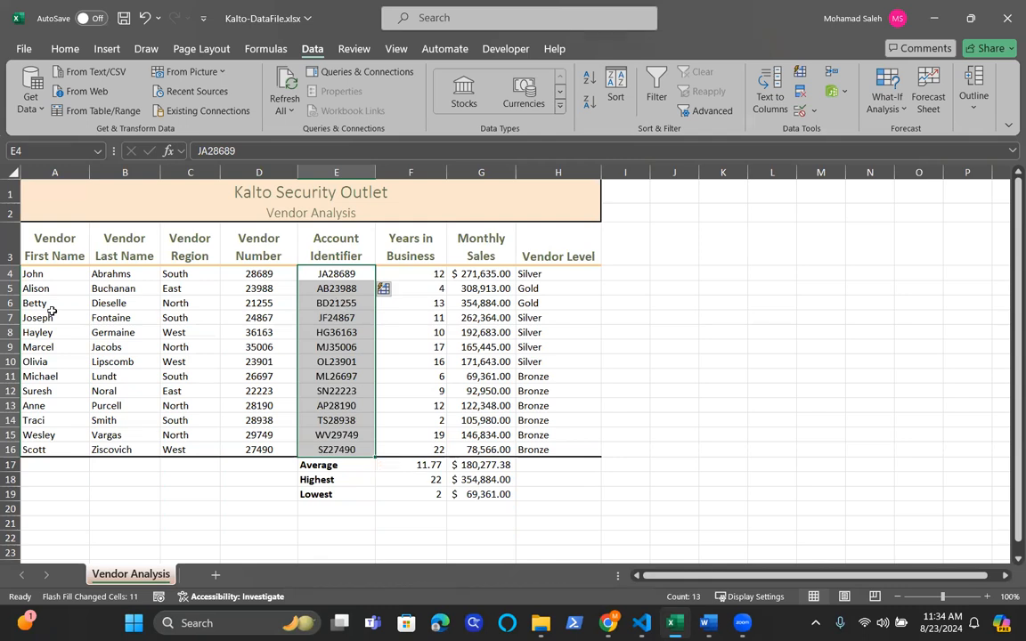
Check the flash-filled account identifiers in column E against each vendor's initials and vendor number.
left_click_drag(344, 303, 341, 445)
left_click(336, 347)
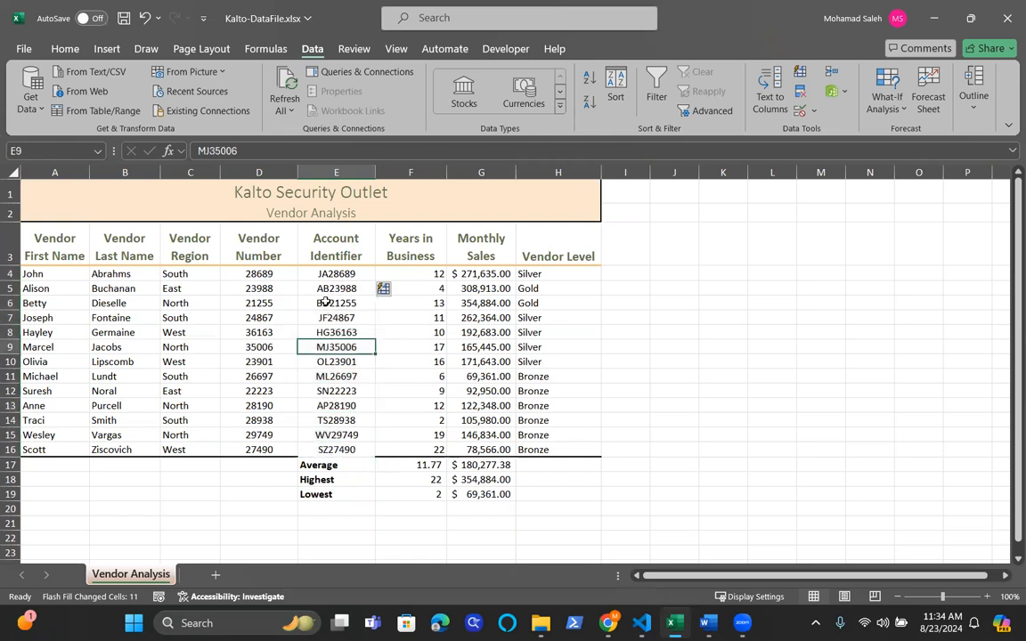
left_click_drag(337, 275, 339, 292)
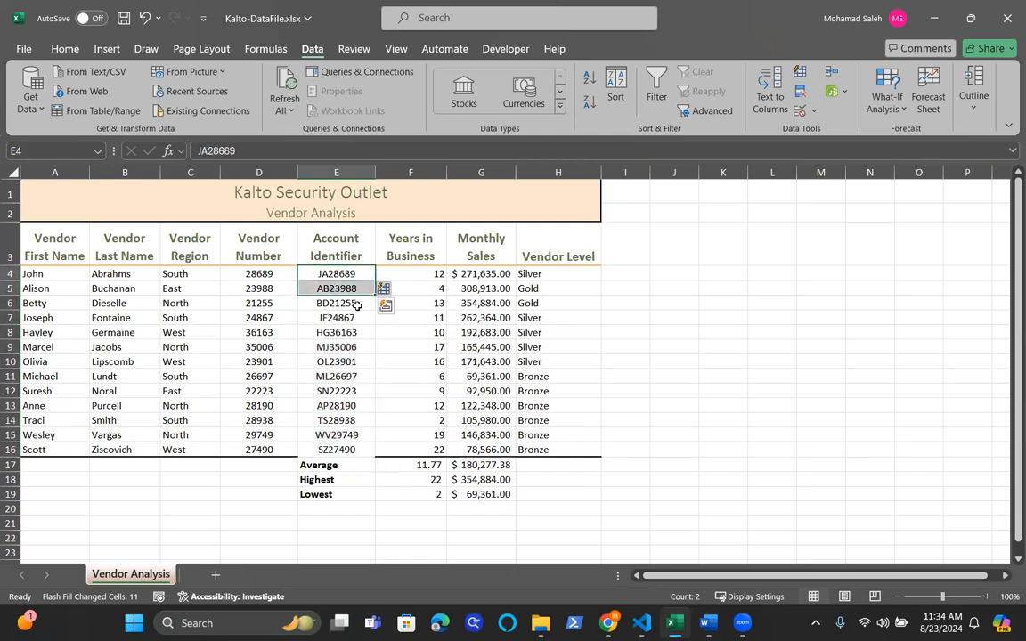
left_click(335, 303)
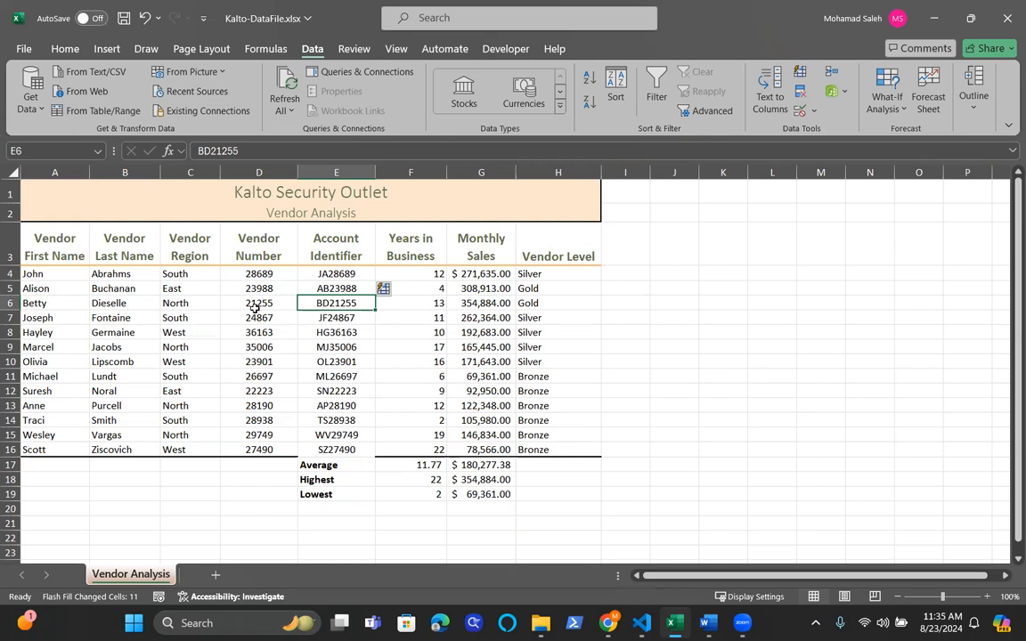
left_click(338, 331)
left_click(338, 317)
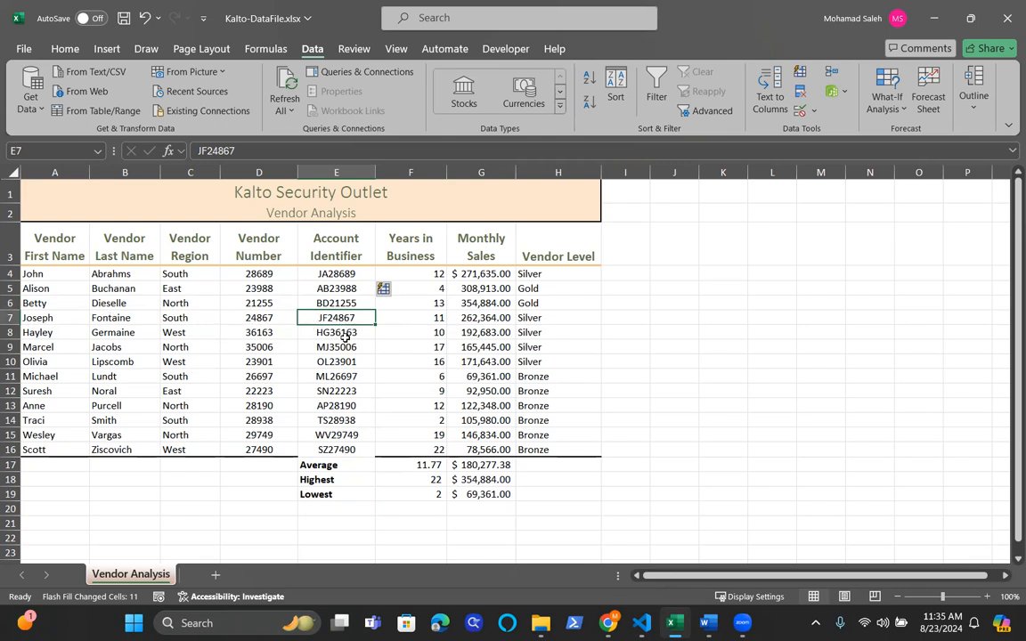
Undo the flash fill of the account identifiers, clearing E6:E16.
left_click(337, 435)
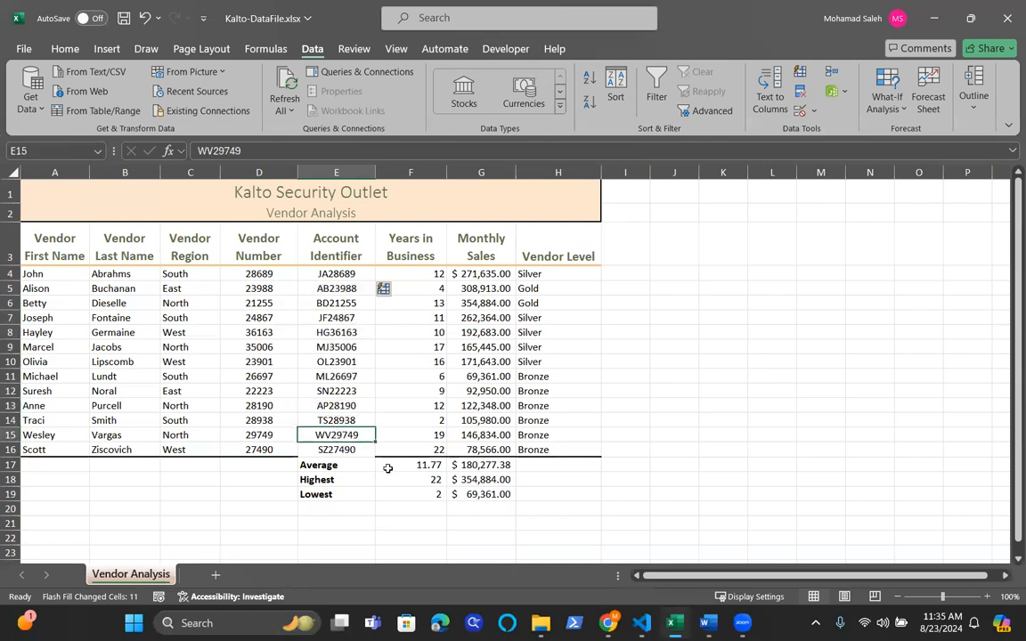
key("ctrl+z")
left_click(338, 348)
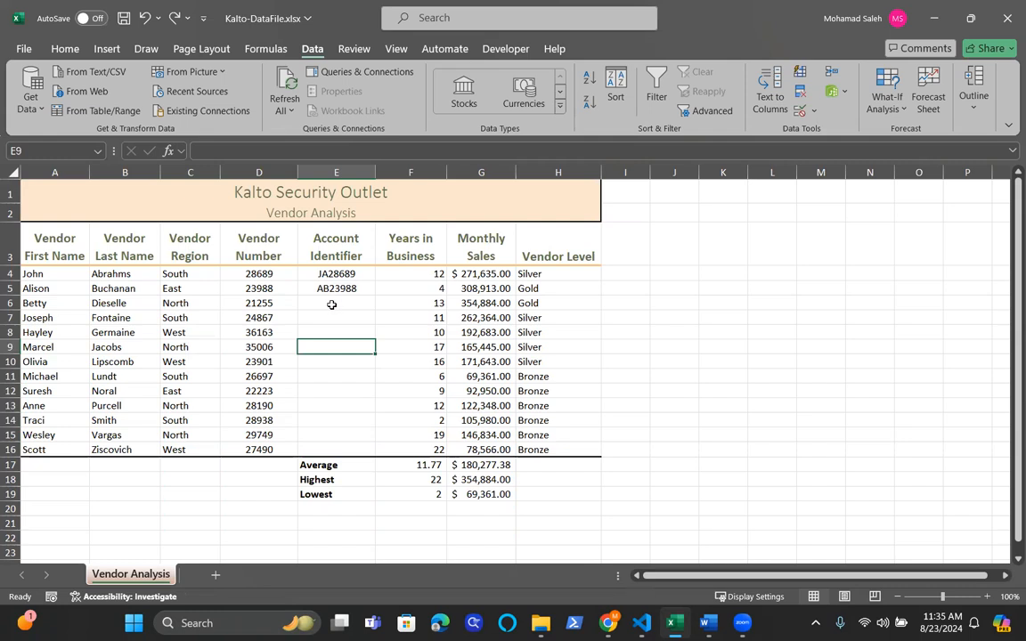
left_click(332, 305)
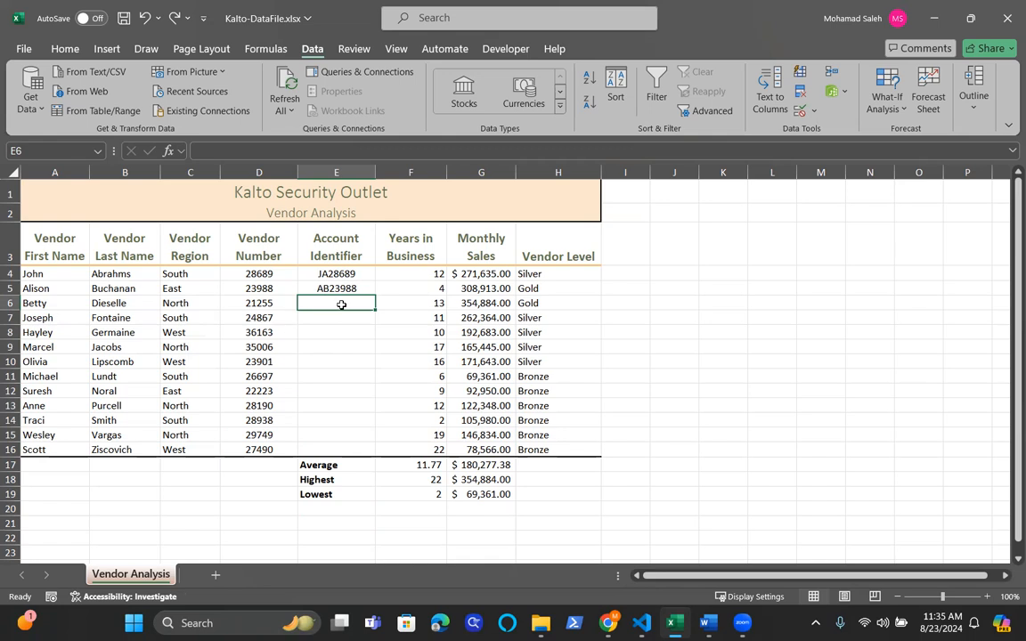
Select E4:E16 and reapply Flash Fill to generate the remaining account identifiers.
left_click_drag(334, 273, 341, 450)
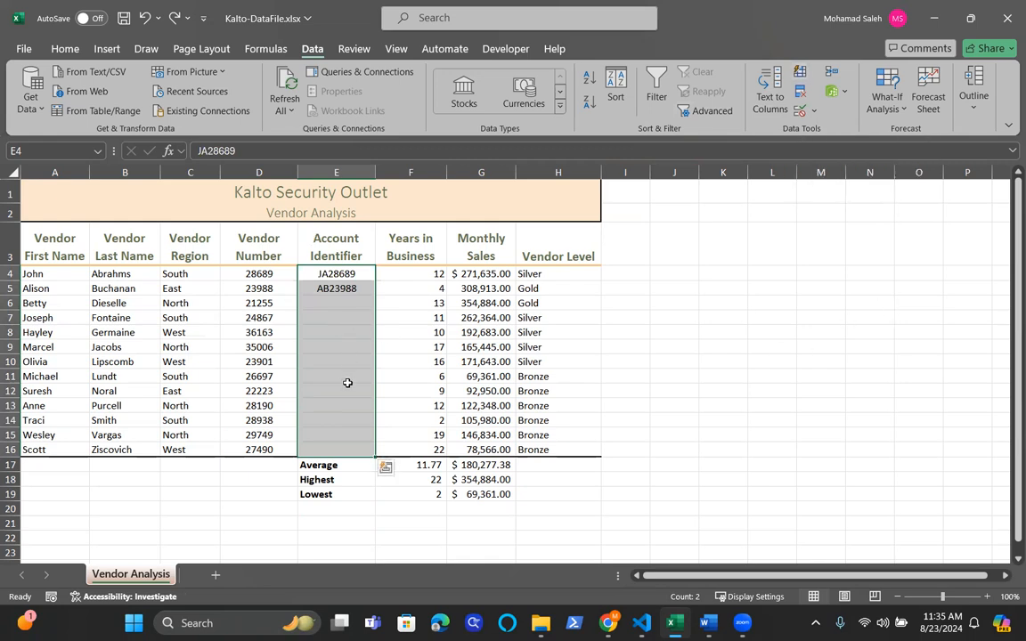
left_click(801, 75)
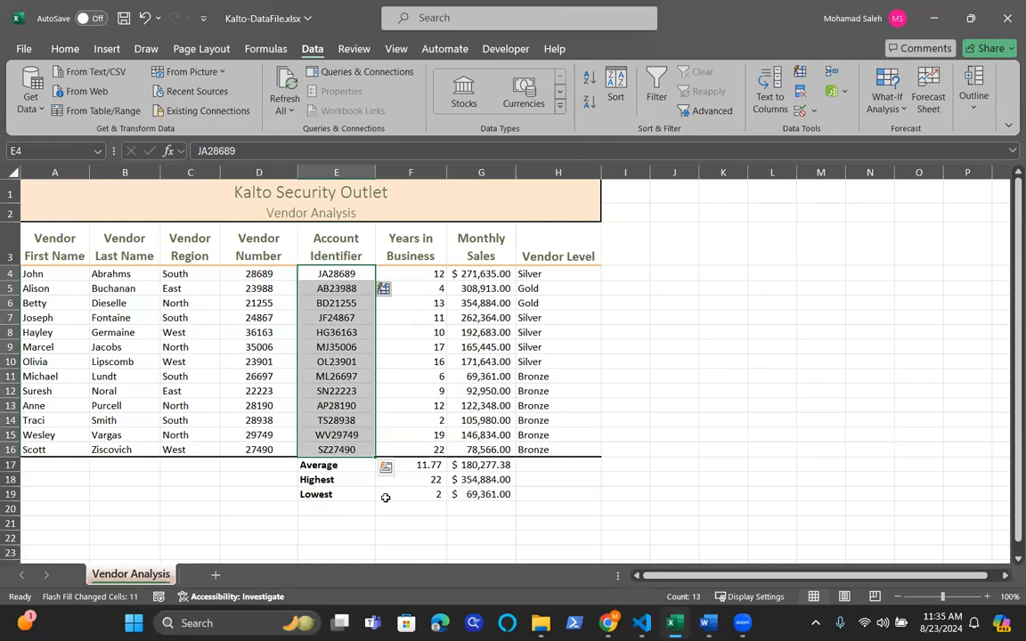
left_click(338, 507)
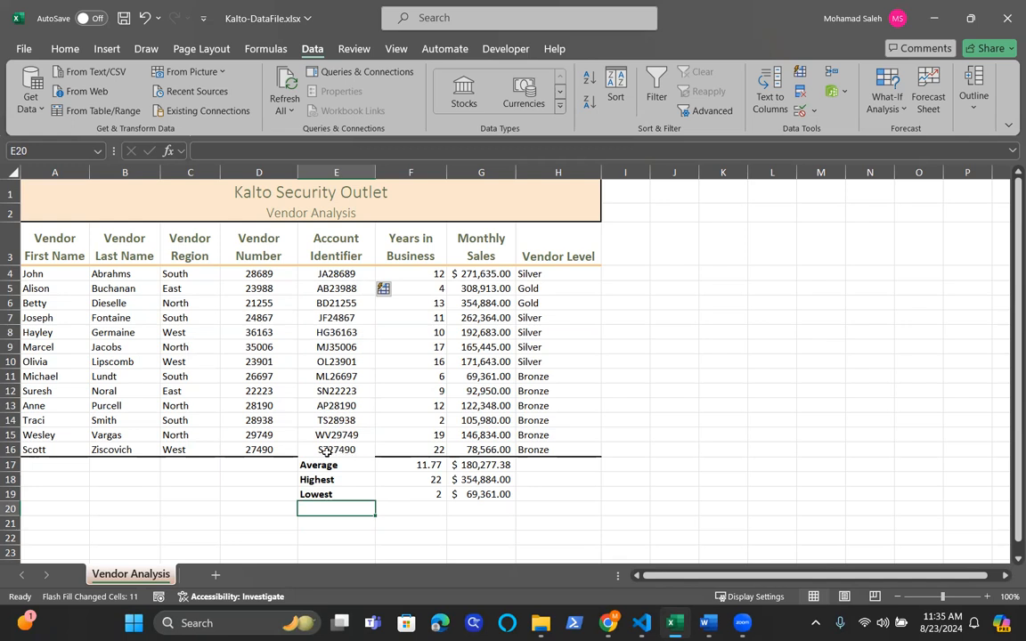
Apply a thick bottom border to cell E16, the last account identifier.
left_click(326, 452)
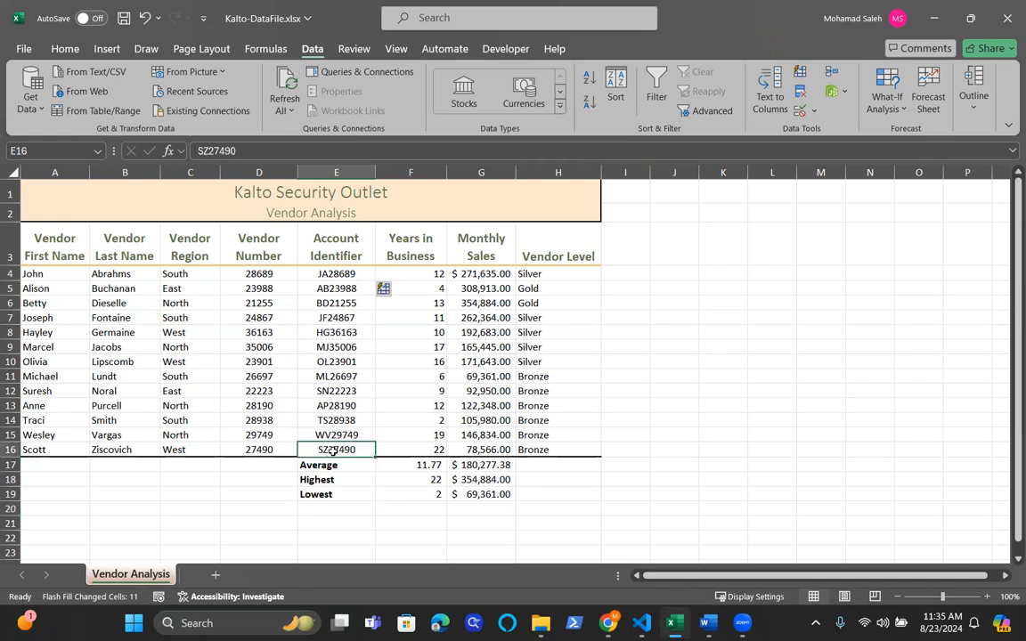
left_click(65, 50)
left_click(184, 102)
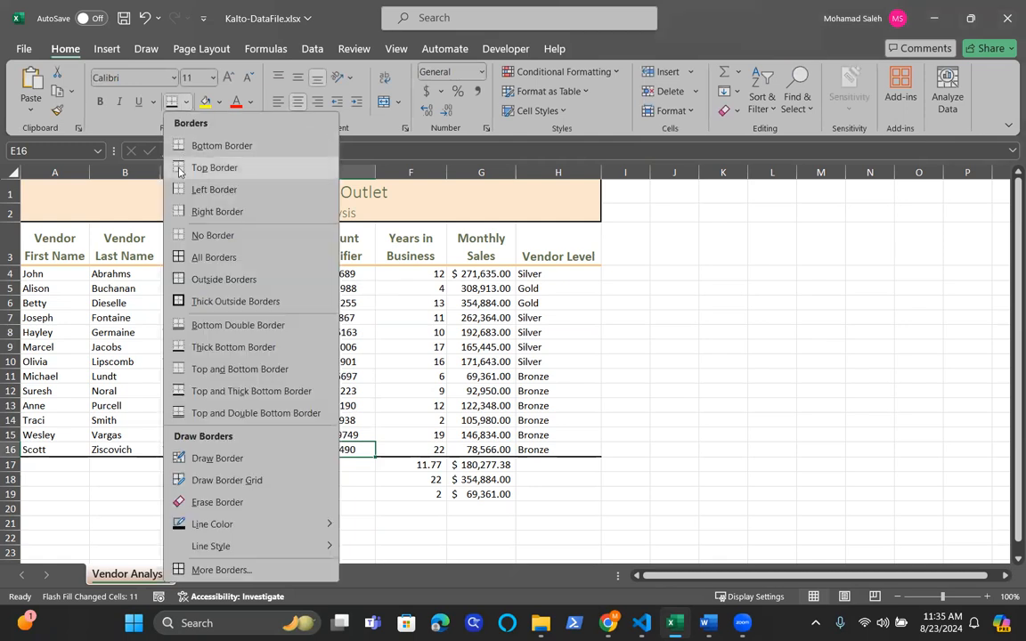
left_click(240, 354)
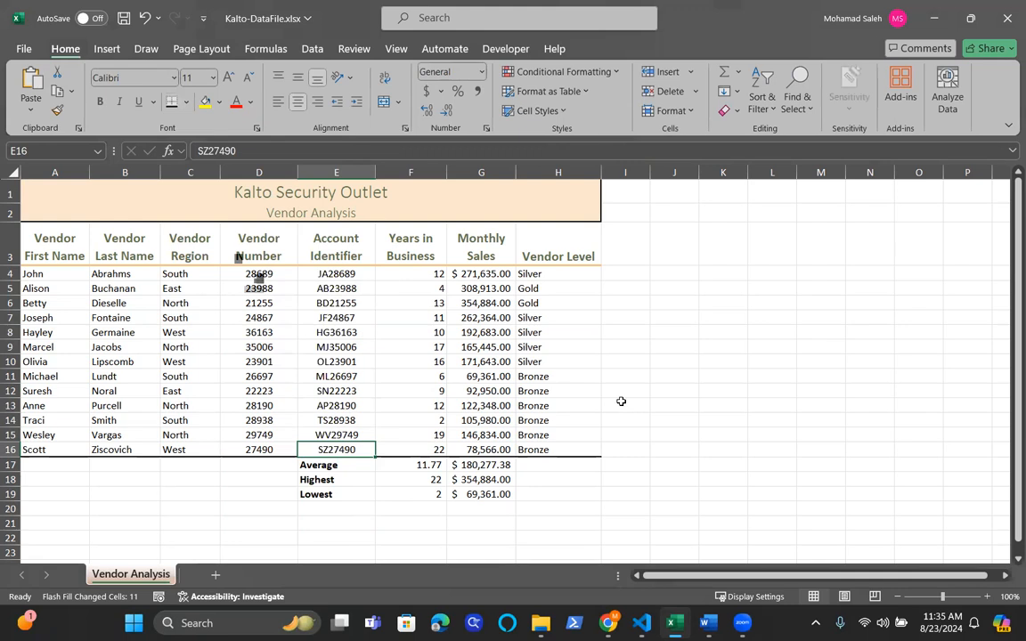
left_click(623, 375)
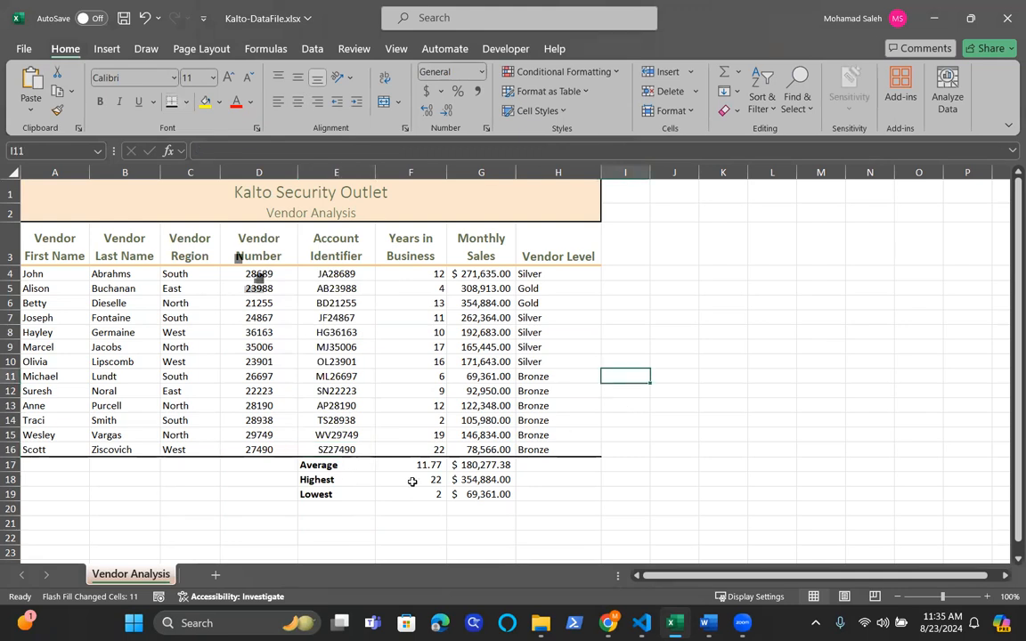